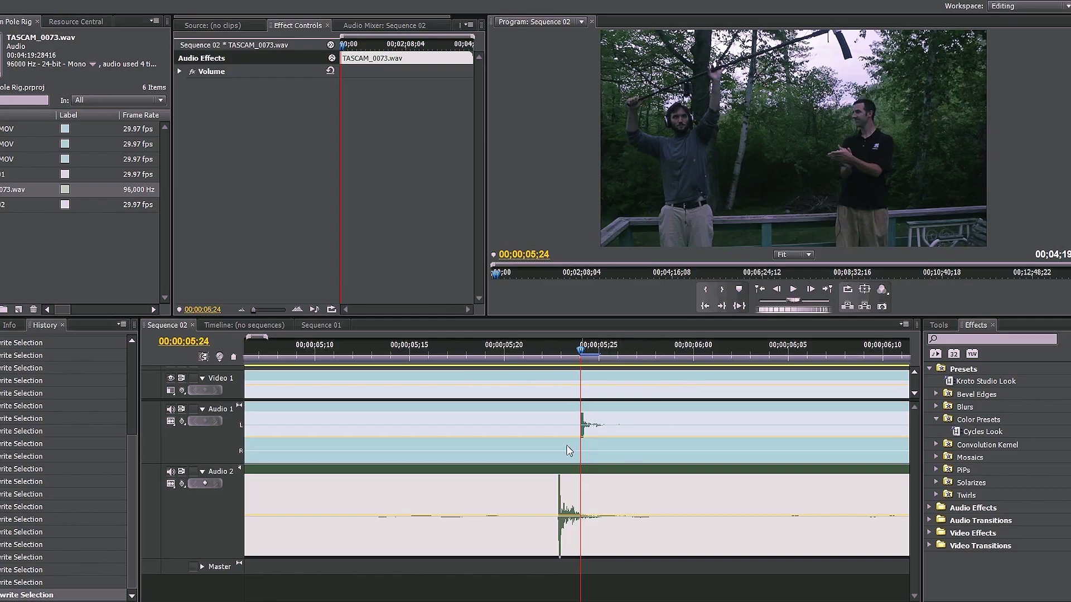
# Move the MVI_0864.MOV camera audio one frame later and zoom to check the claps line up.
pyautogui.moveTo(636, 471)
pyautogui.mouseDown()
pyautogui.moveTo(652, 472)
pyautogui.moveTo(641, 477)
pyautogui.mouseUp()
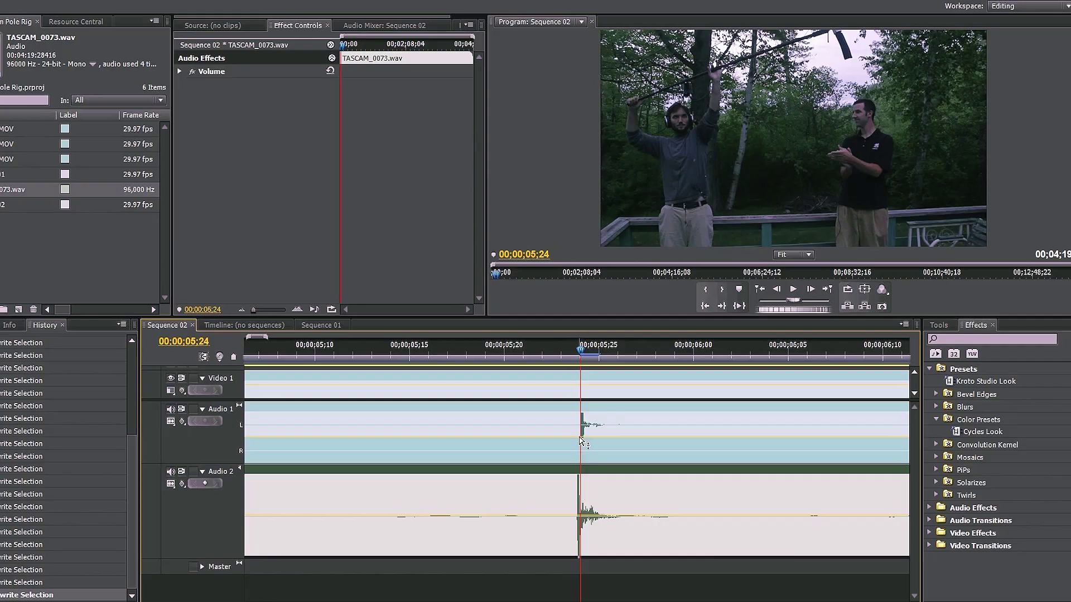
pyautogui.press('-')
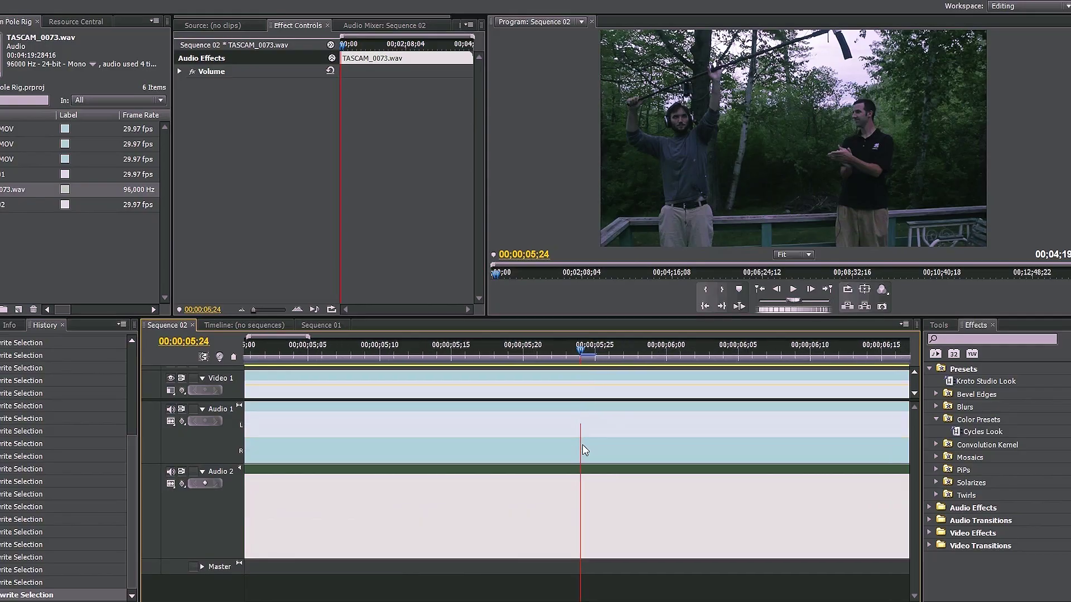
pyautogui.press('=')
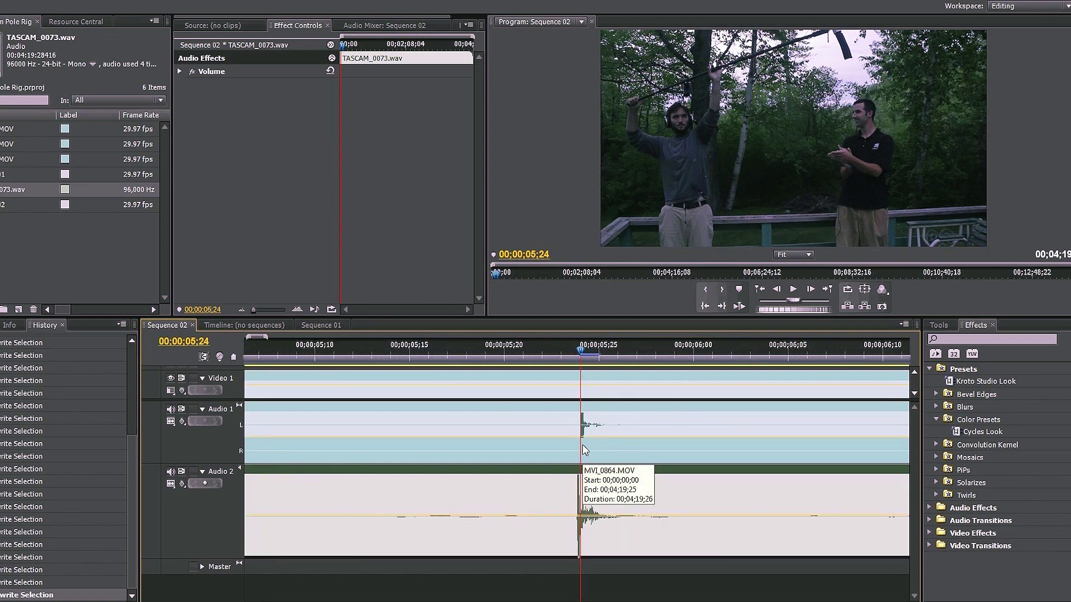
pyautogui.click(903, 325)
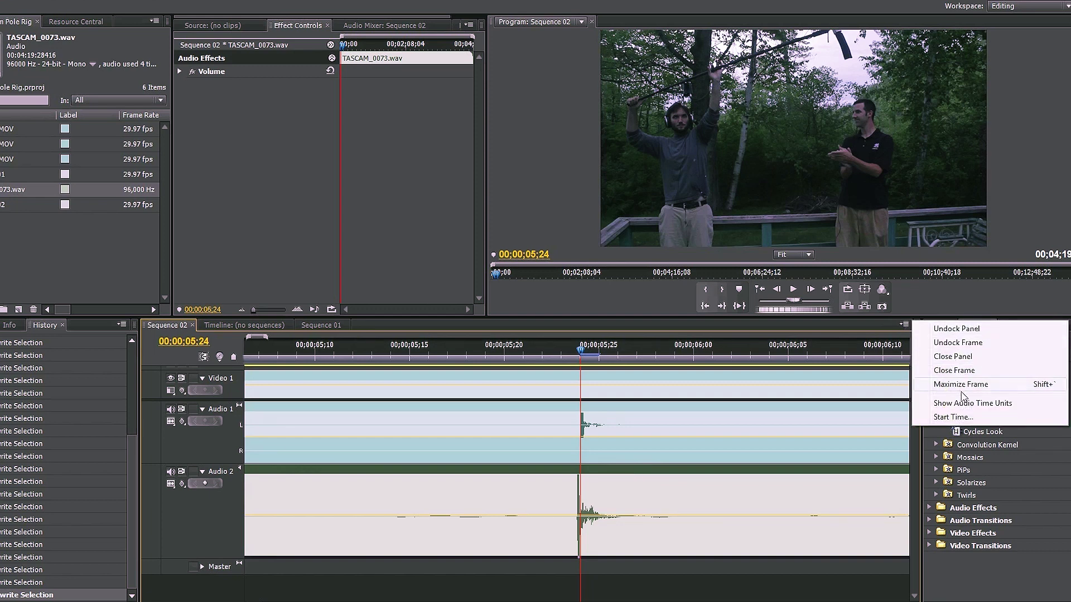
# Turn on Show Audio Time Units and zoom in to sample-level detail around the clap.
pyautogui.click(1037, 409)
pyautogui.press('=')
pyautogui.press('=')
pyautogui.press('=')
pyautogui.press('=')
pyautogui.press('=')
pyautogui.press('=')
pyautogui.press('=')
pyautogui.press('=')
pyautogui.press('=')
pyautogui.press('=')
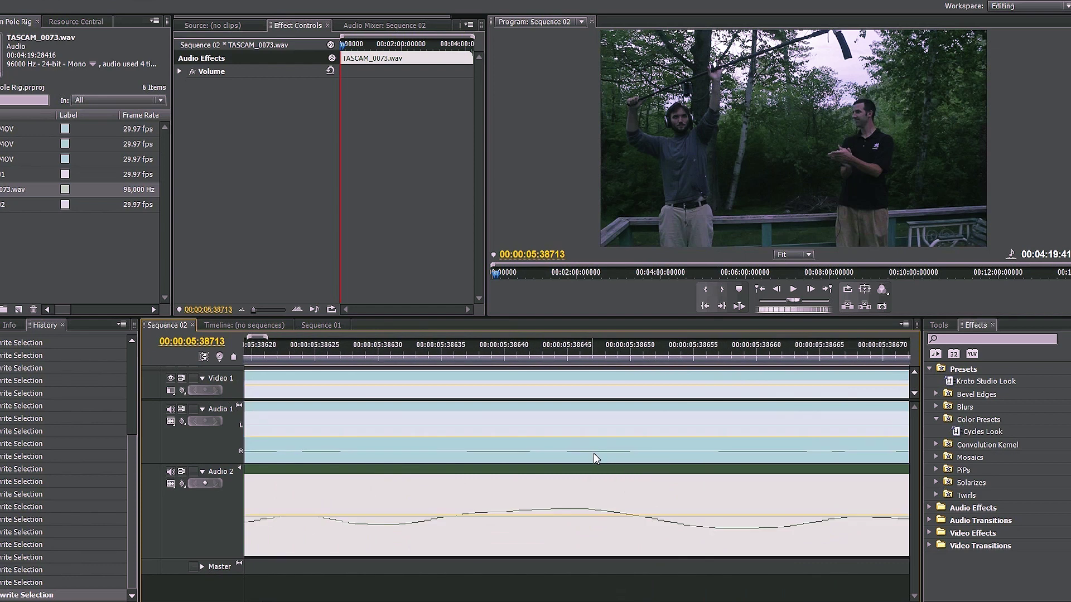
pyautogui.press('=')
# Zoom back out to see both claps and slide the camera audio toward the TASCAM clap.
pyautogui.press('-')
pyautogui.press('-')
pyautogui.press('-')
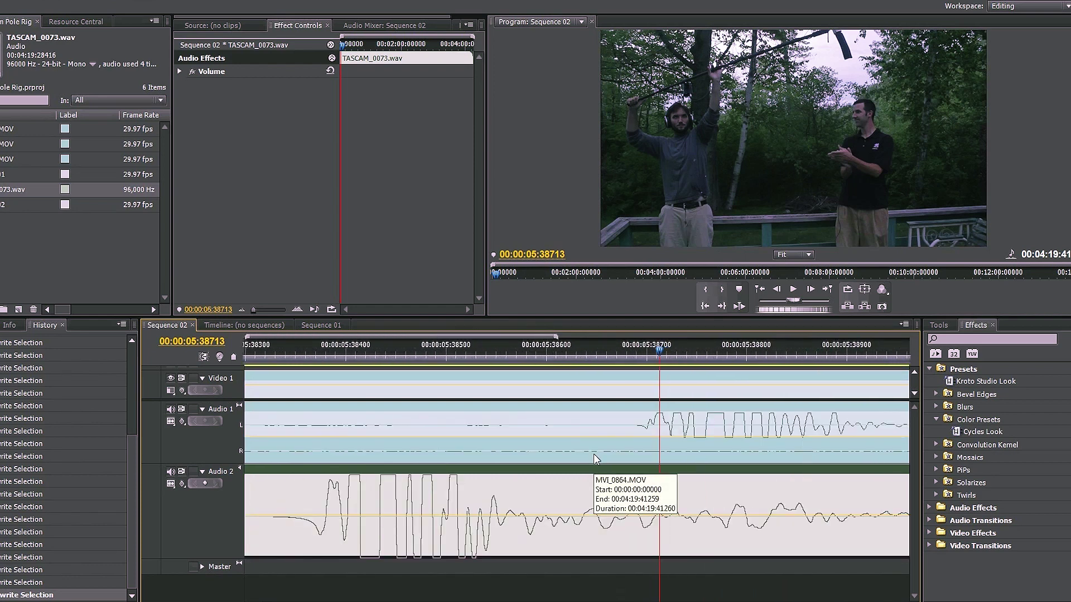
pyautogui.press('-')
pyautogui.press('-')
pyautogui.moveTo(579, 470); pyautogui.dragTo(682, 478)
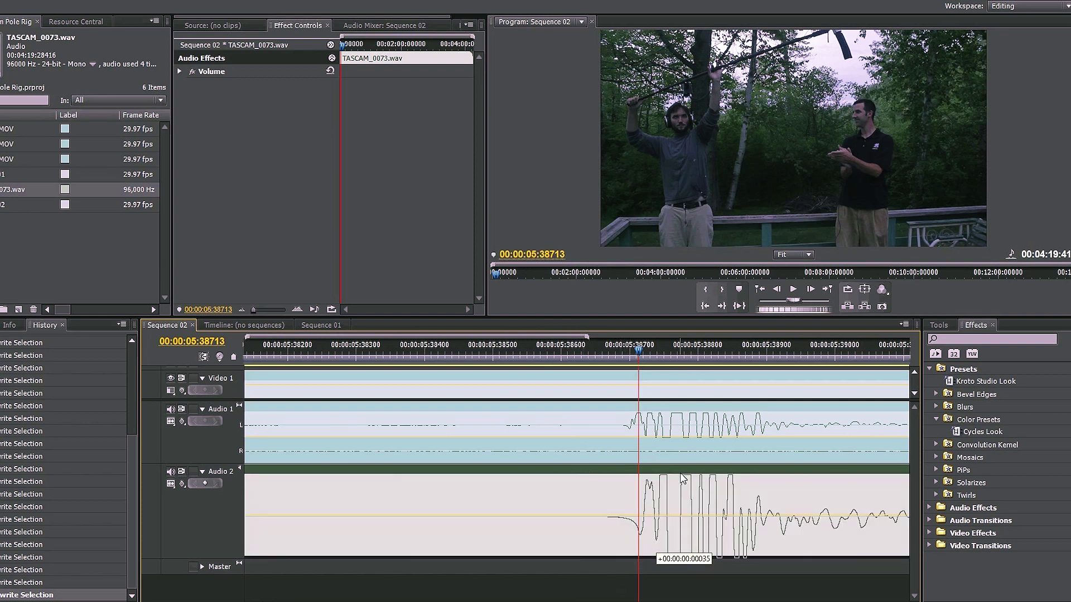
# Zoom out to confirm the two clap waveforms align at sub-frame precision.
pyautogui.press('-')
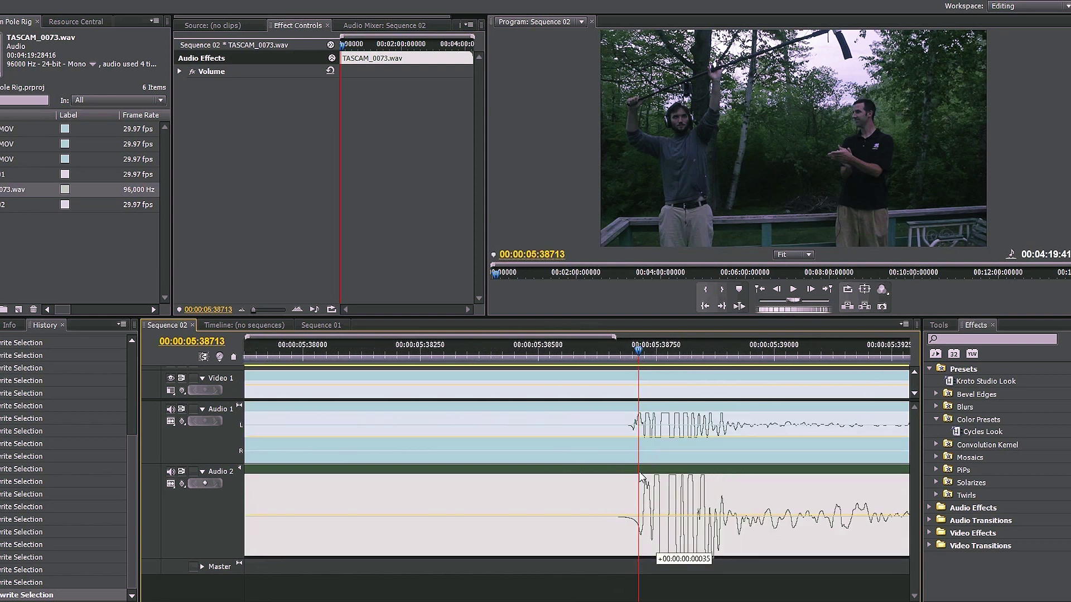
pyautogui.press('-')
pyautogui.press('-')
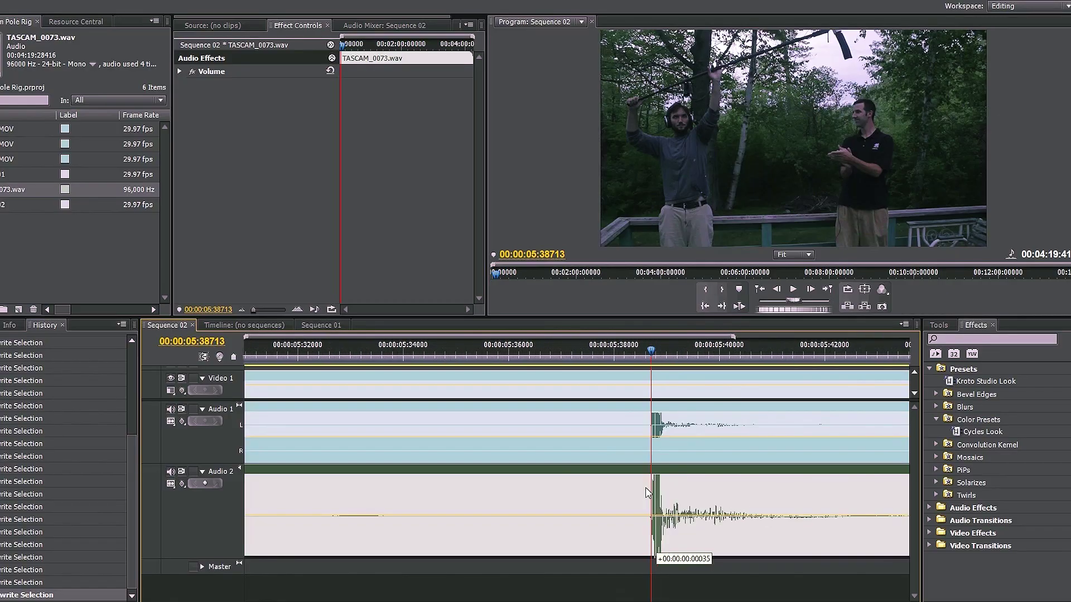
# After a final zoom check on the clap, uncheck Show Audio Time Units in the Timeline panel menu.
pyautogui.press('-')
pyautogui.press('-')
pyautogui.press('-')
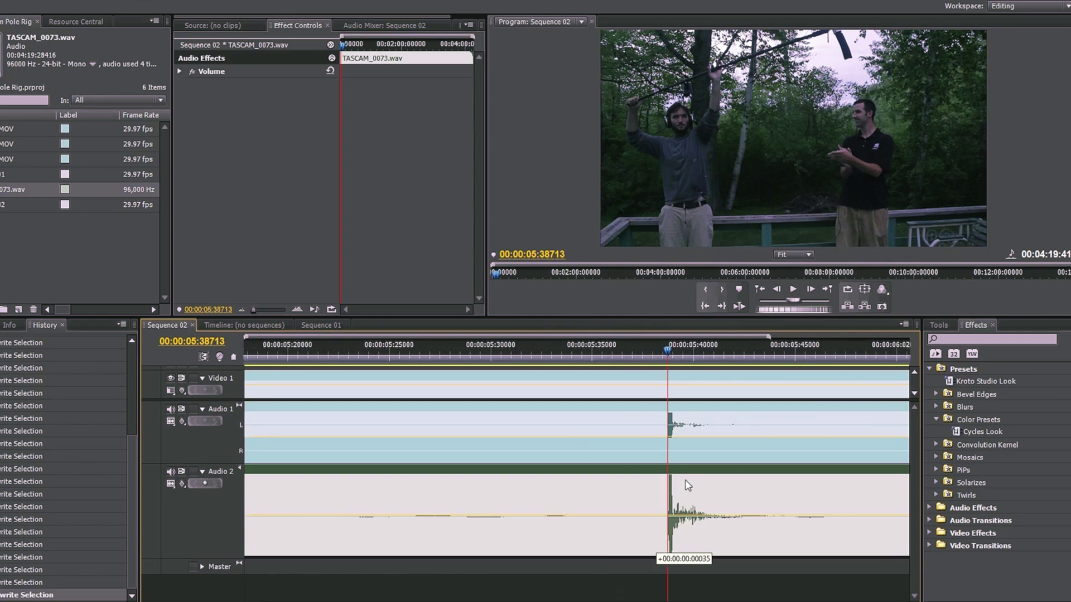
pyautogui.press('=')
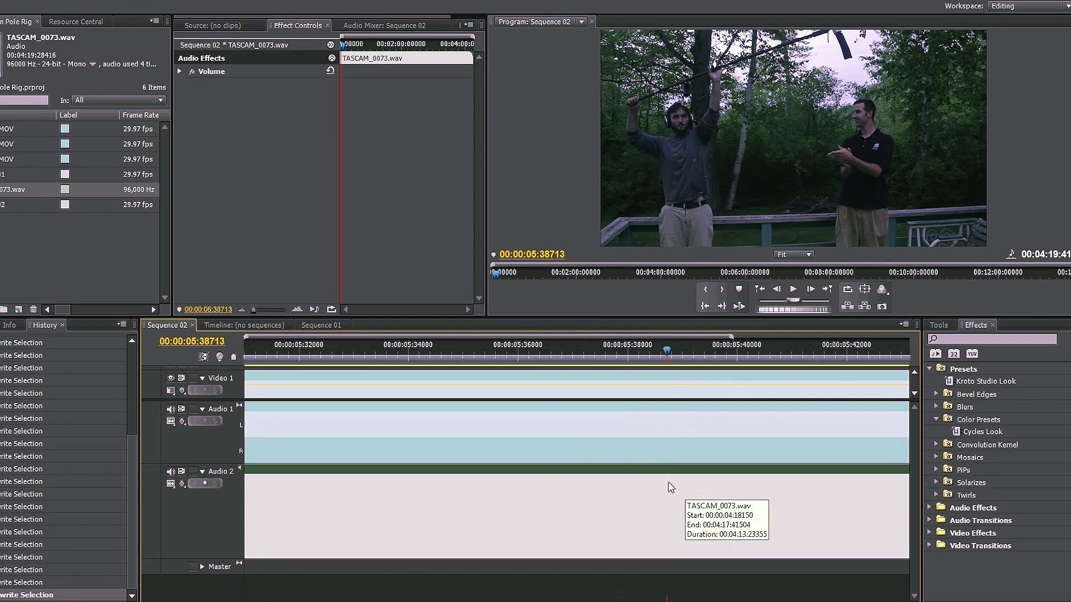
pyautogui.click(904, 323)
pyautogui.click(949, 403)
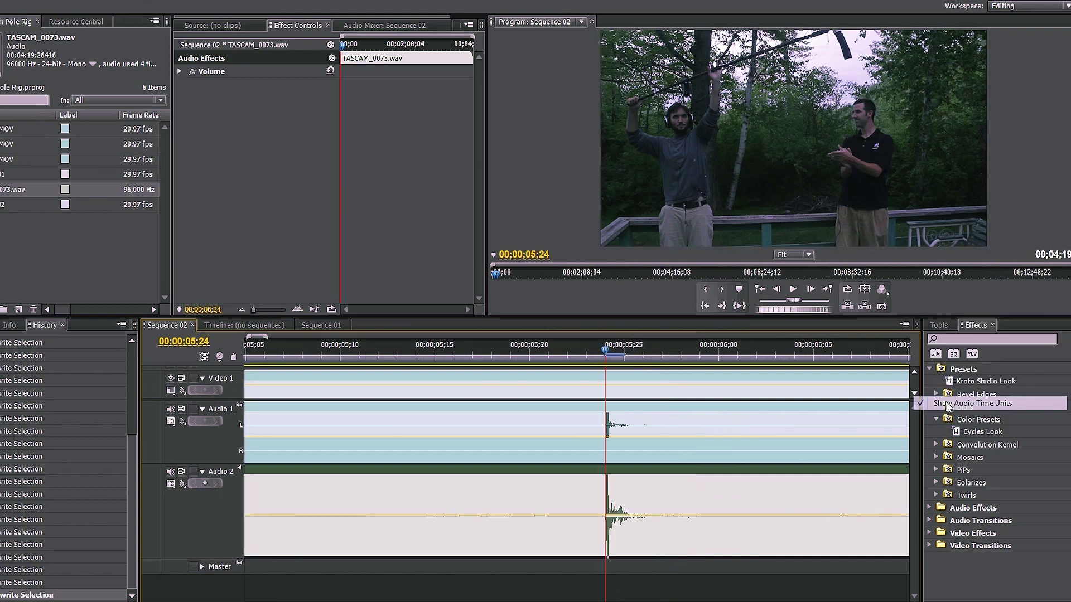